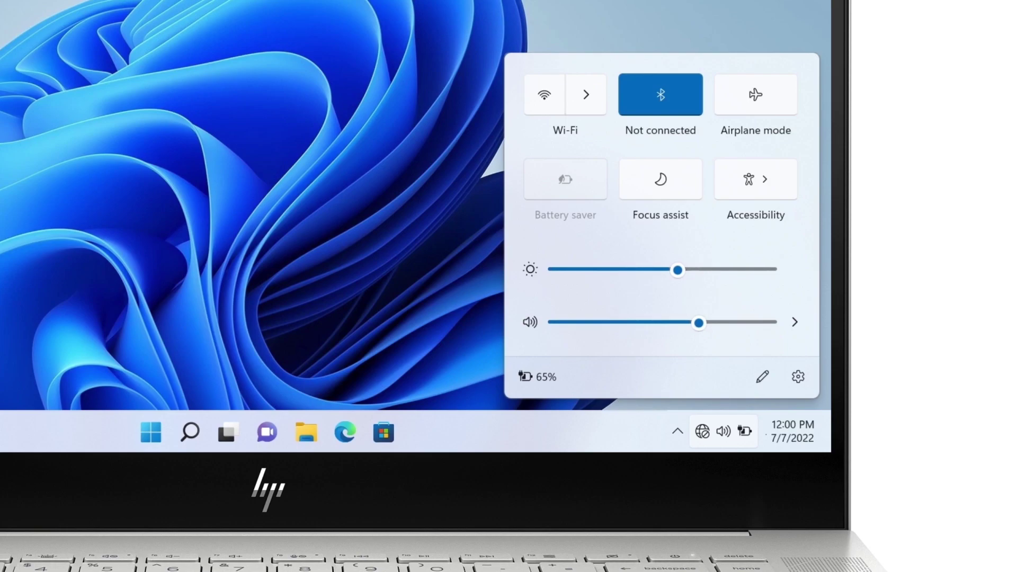
Turn on Wi-Fi in the quick settings
left_click(554, 106)
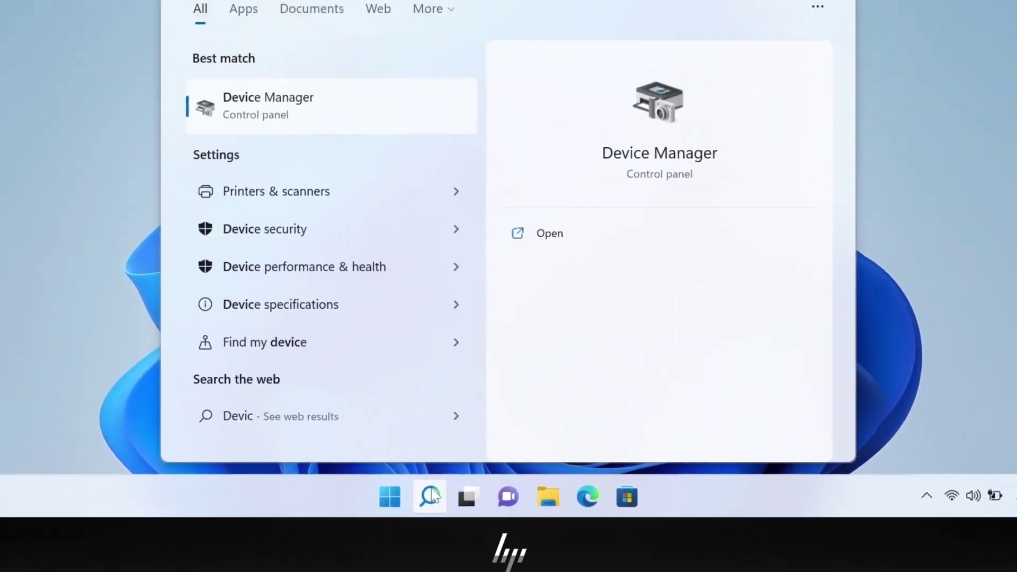
Open Device Manager and start a driver update for the Realtek RTL8821CE 802.11ac PCIe Adapter under Network adapters
type("e Manager")
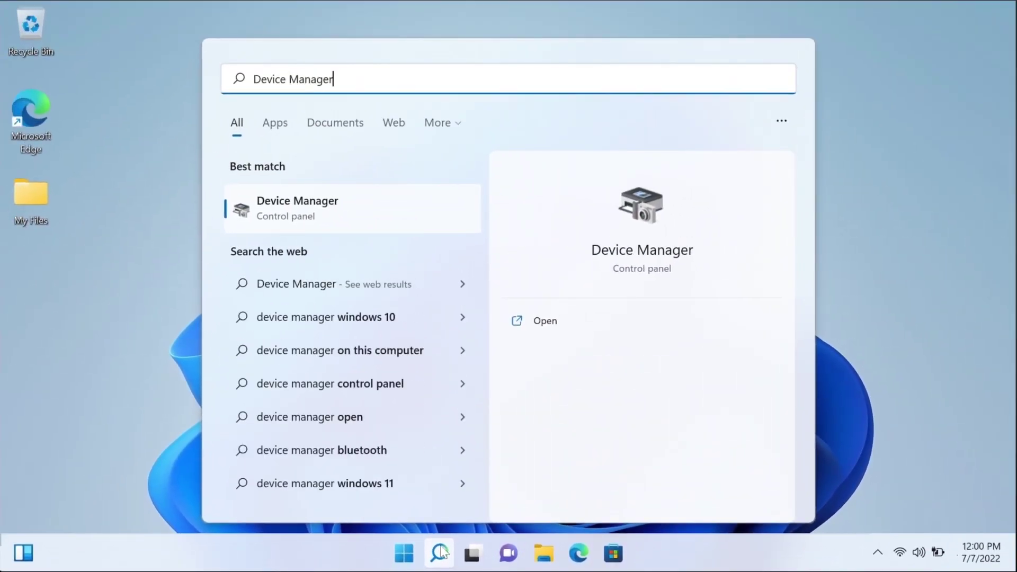
left_click(409, 218)
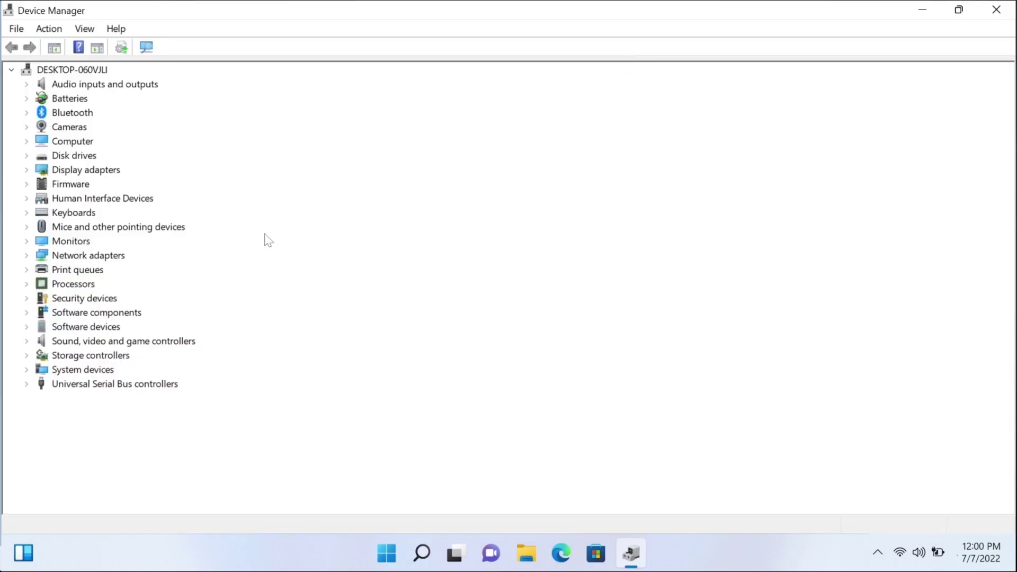
left_click(27, 256)
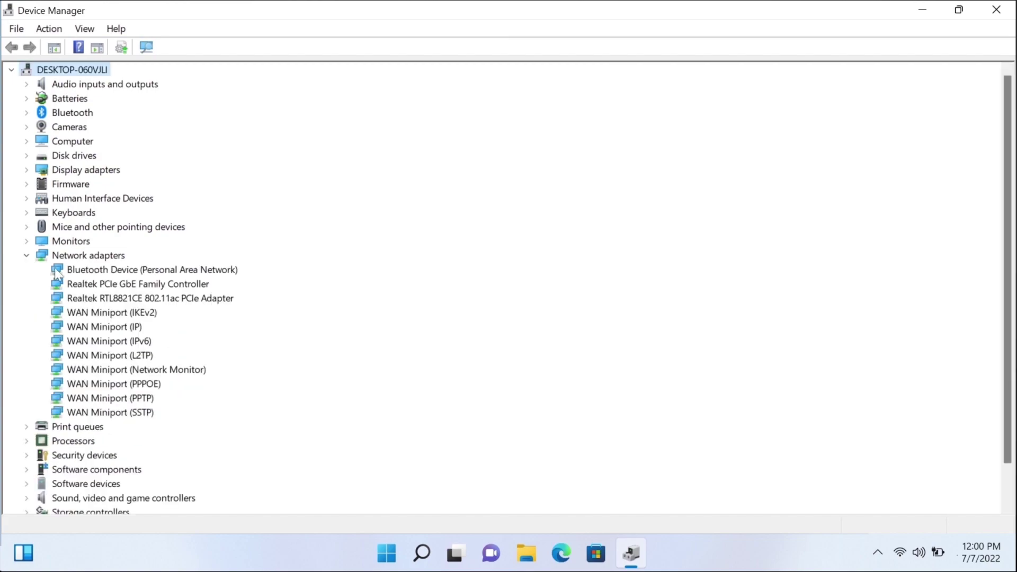
left_click(115, 299)
right_click(114, 301)
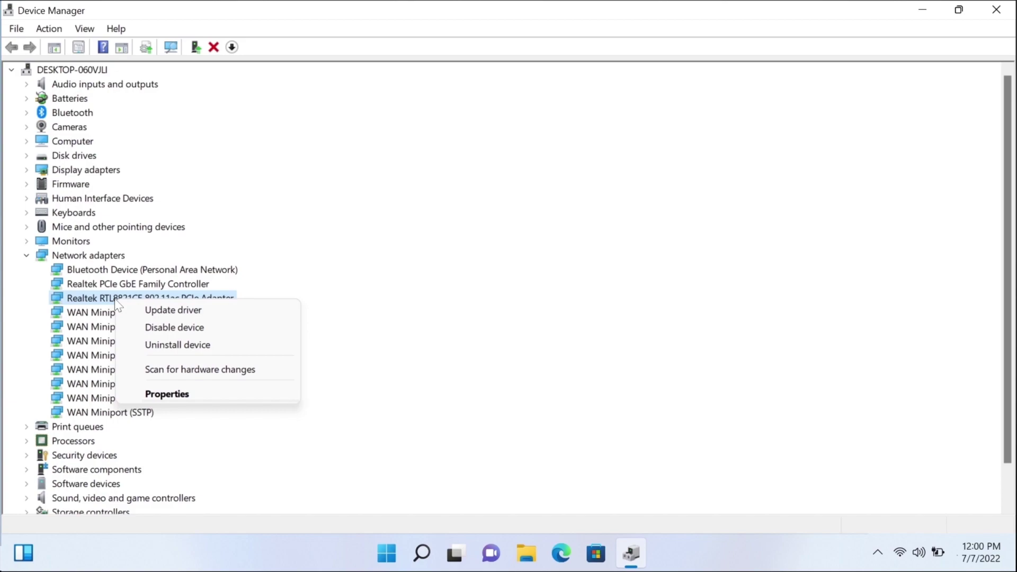
left_click(217, 316)
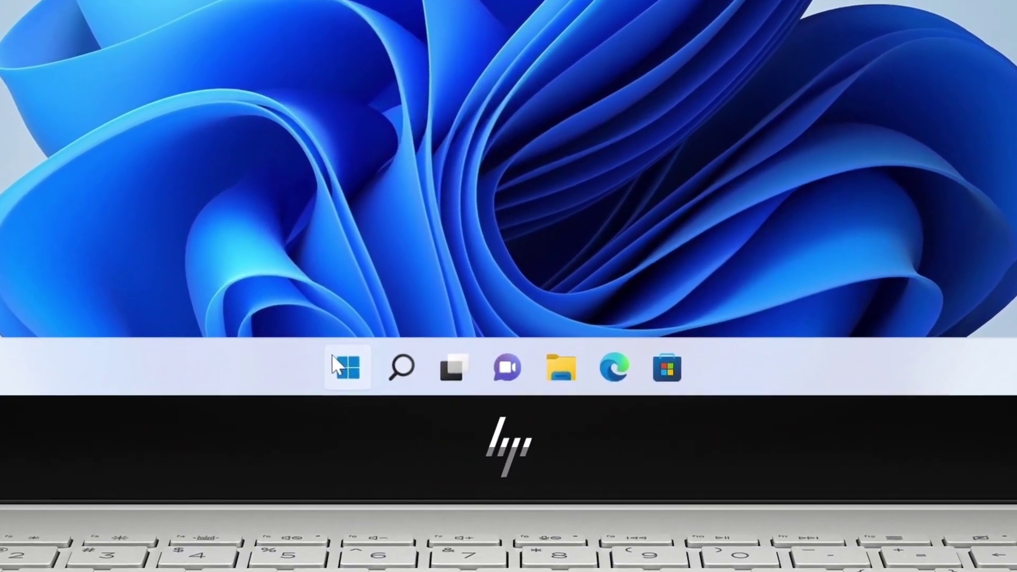
Bring up the computer's power options for a restart
left_click(332, 354)
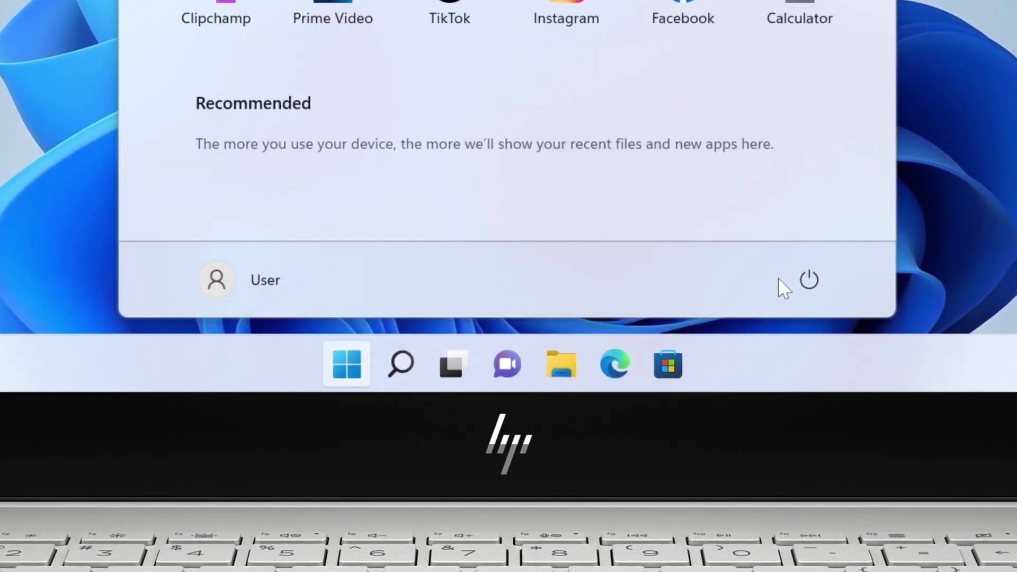
left_click(796, 282)
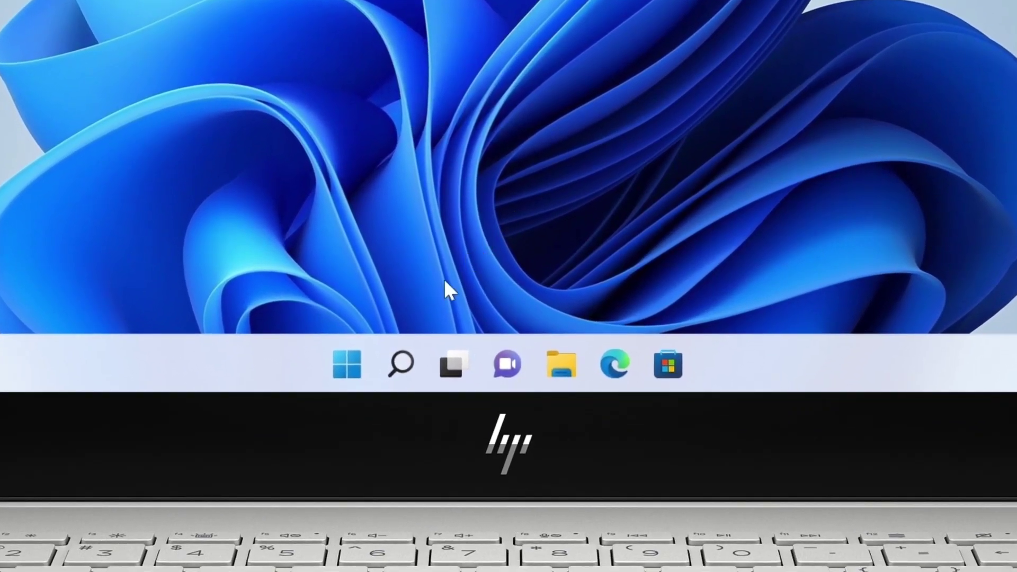
Search Windows for HP Support Assistant and open the app
left_click(401, 363)
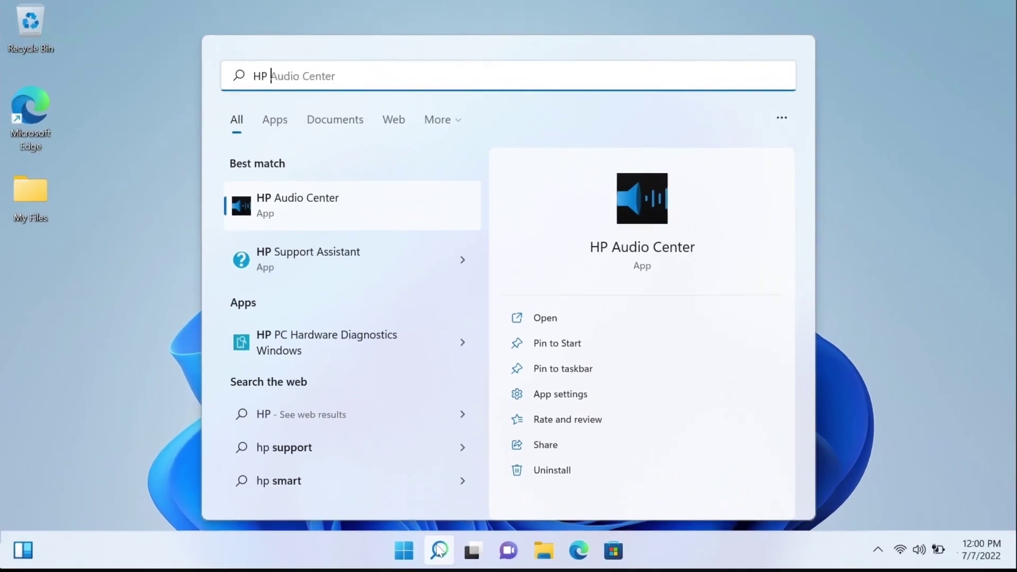
type("Suppo")
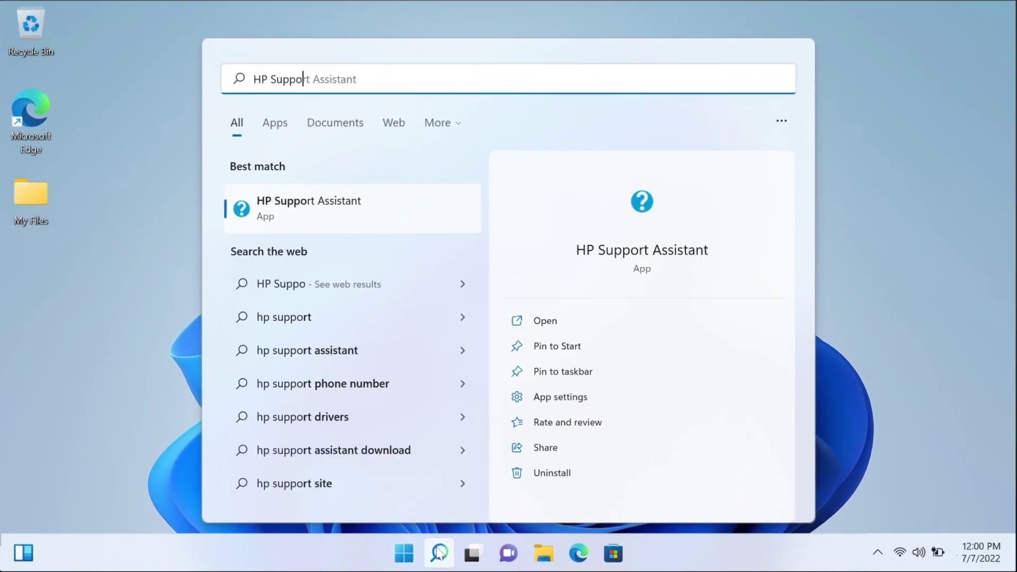
key("Tab")
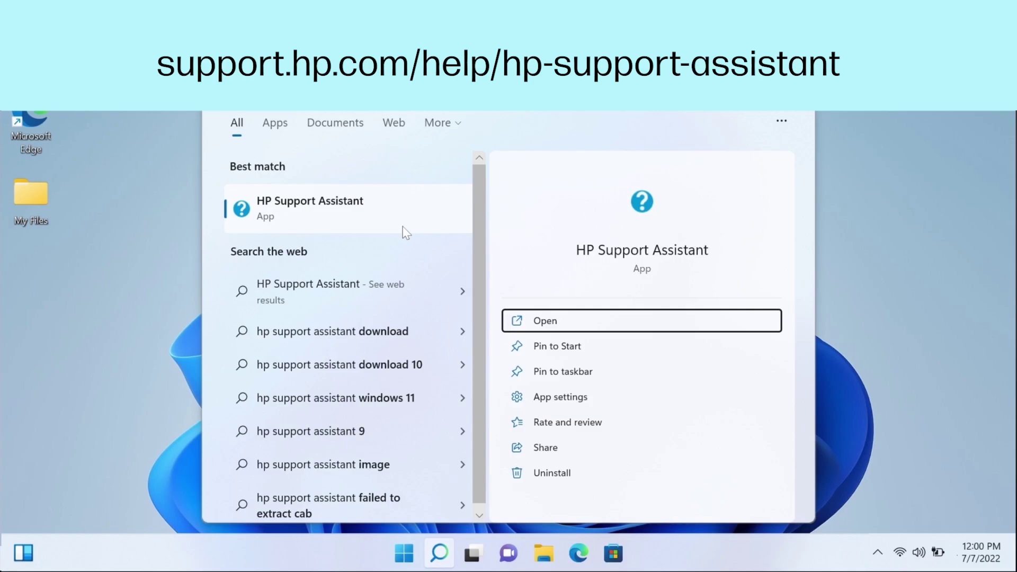
left_click(406, 233)
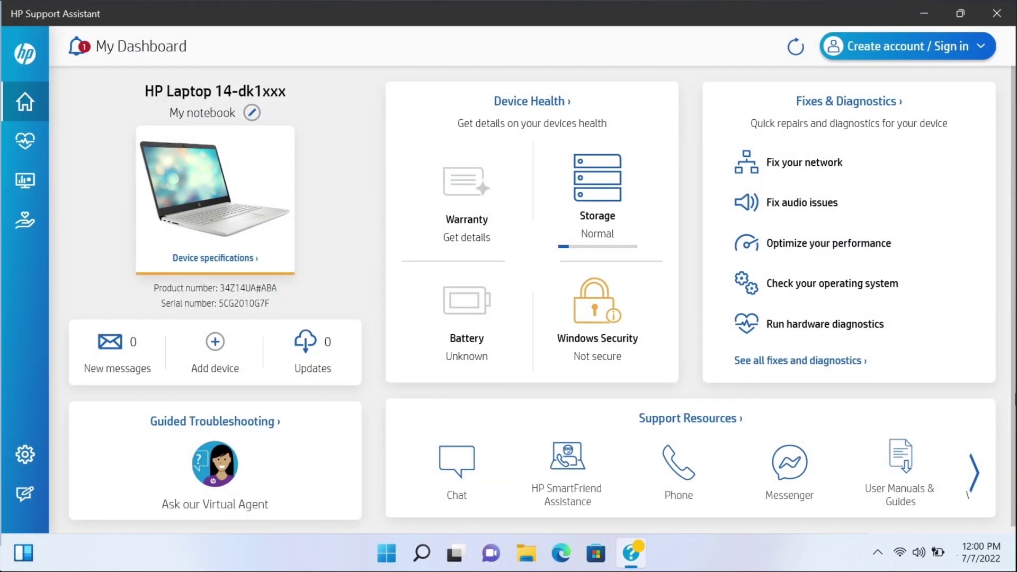
Run HP Network Check to fix the network, view the "No Ethernet network detected (102)" cause and re-check the connection
left_click(878, 169)
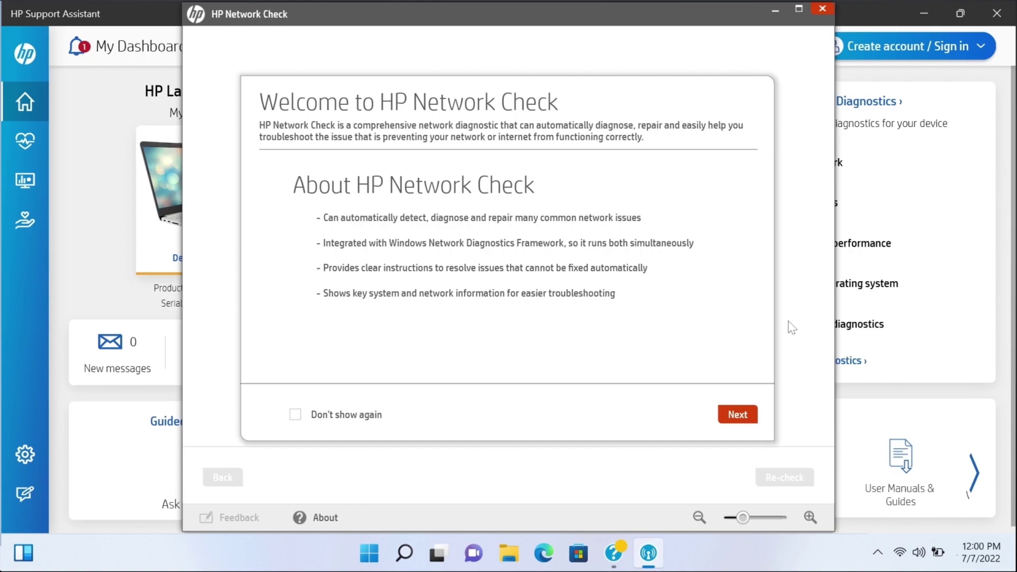
left_click(738, 415)
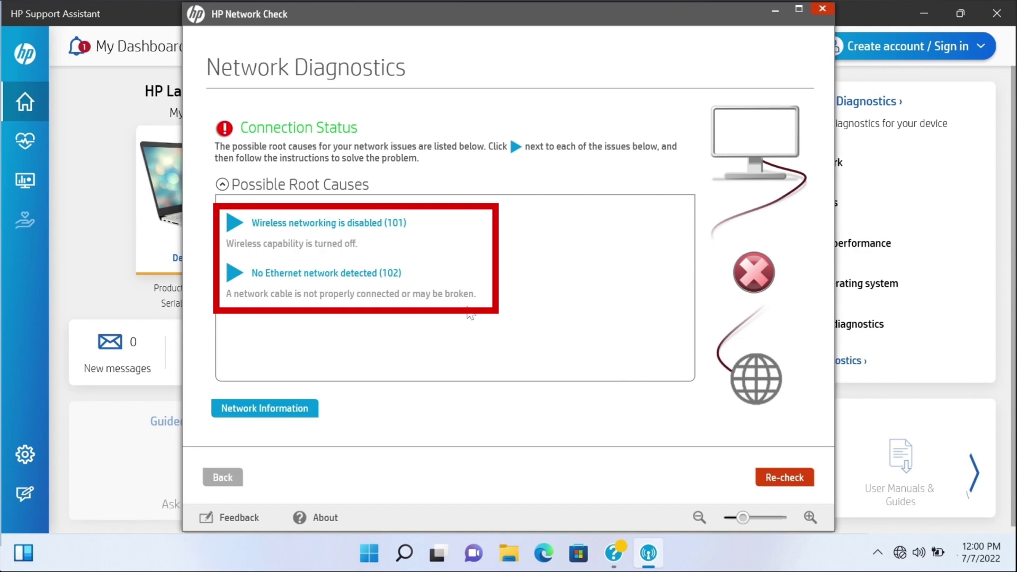
left_click(375, 280)
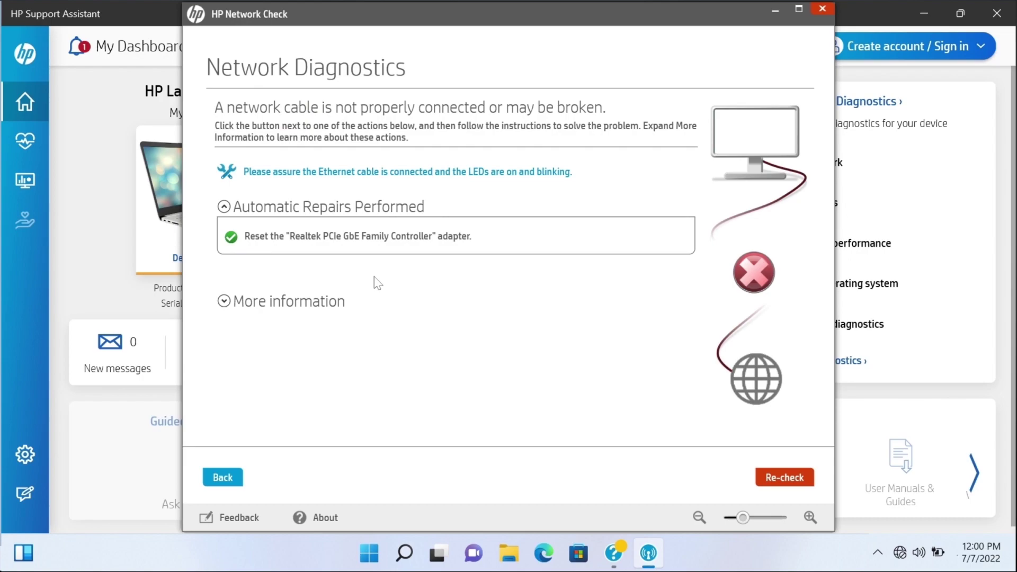
left_click(758, 483)
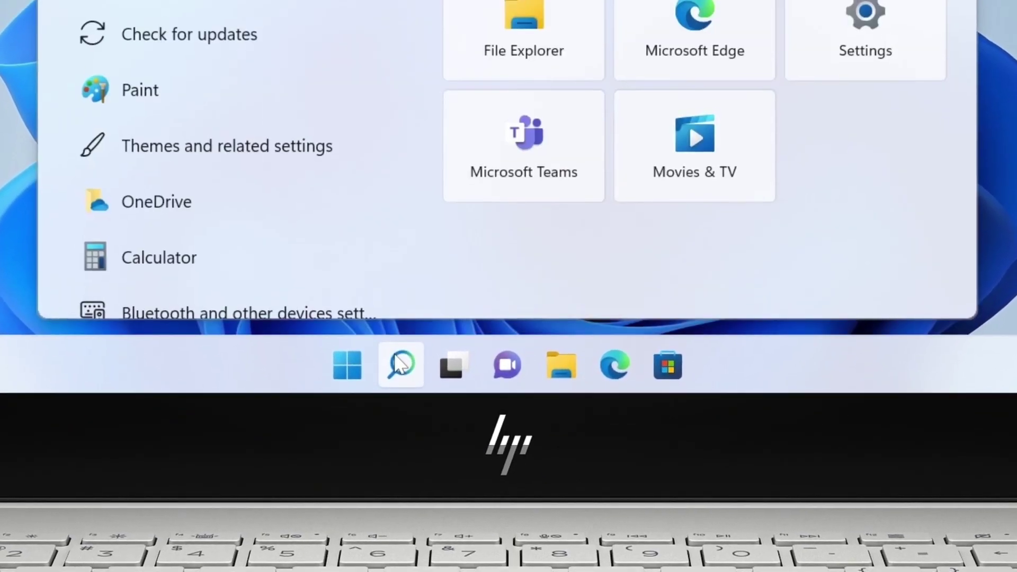
Open Windows' Troubleshoot settings and run the Internet Connections troubleshooter from the other troubleshooters
type("Trouble")
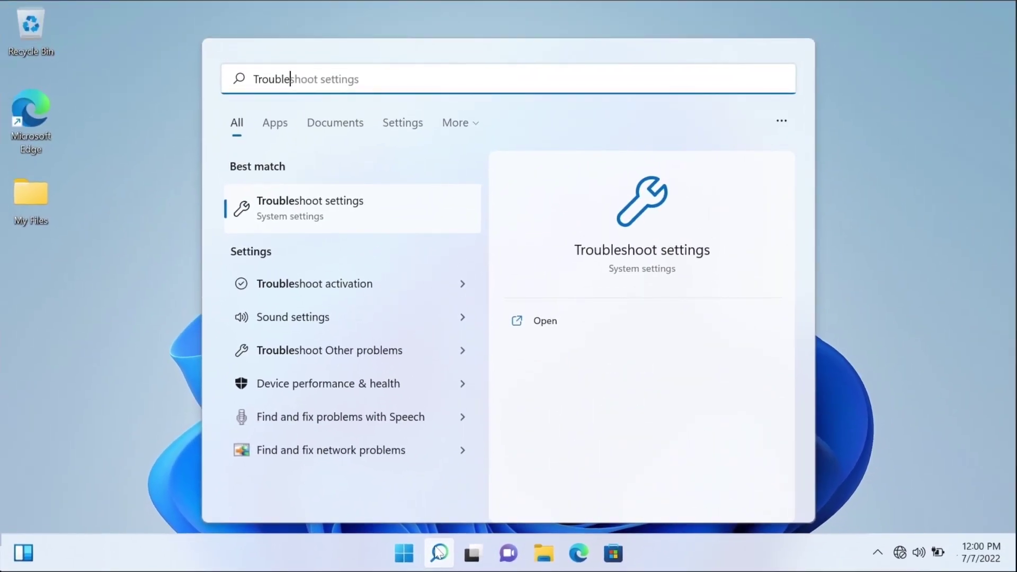
key("Tab")
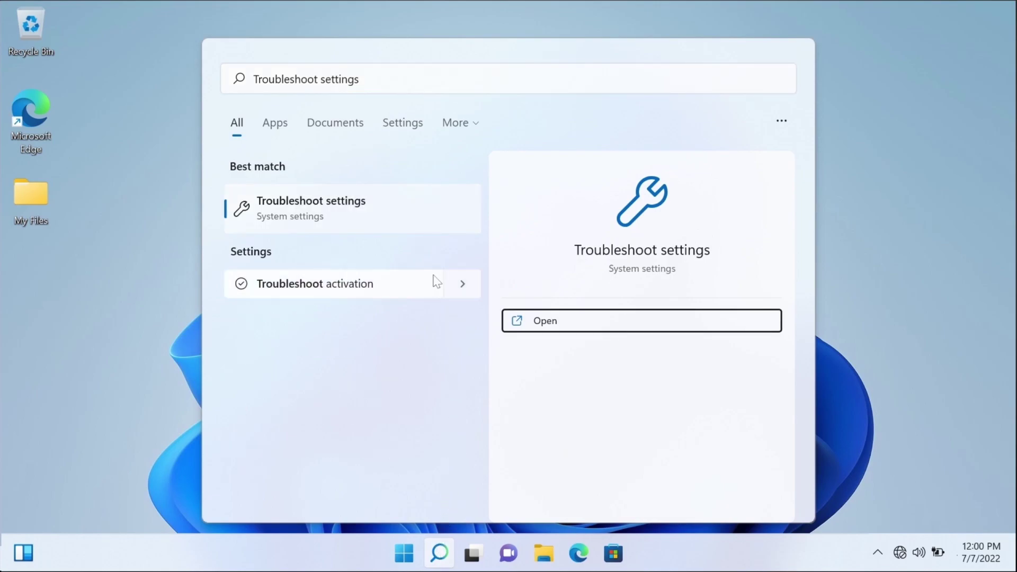
left_click(401, 230)
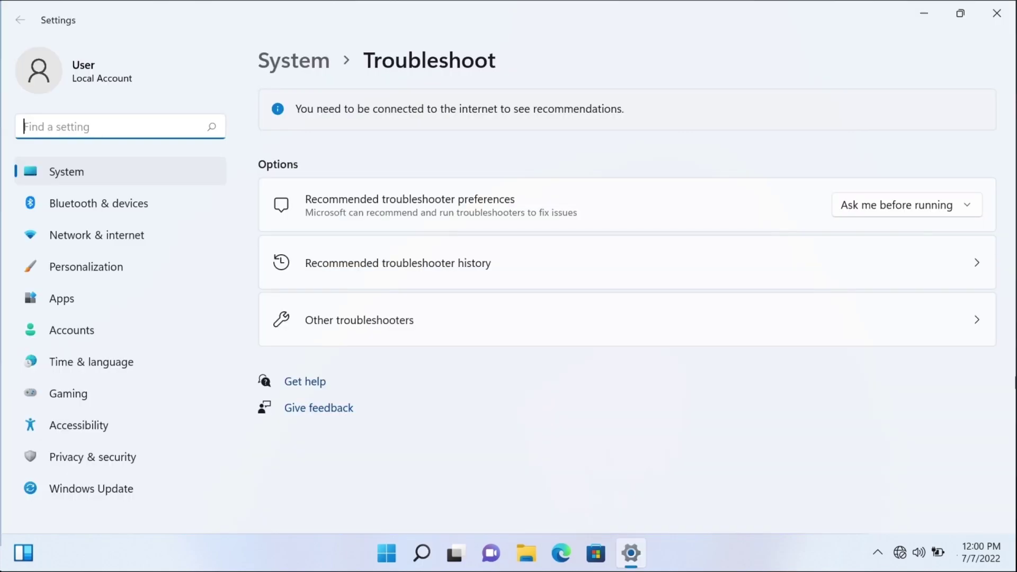
left_click(396, 334)
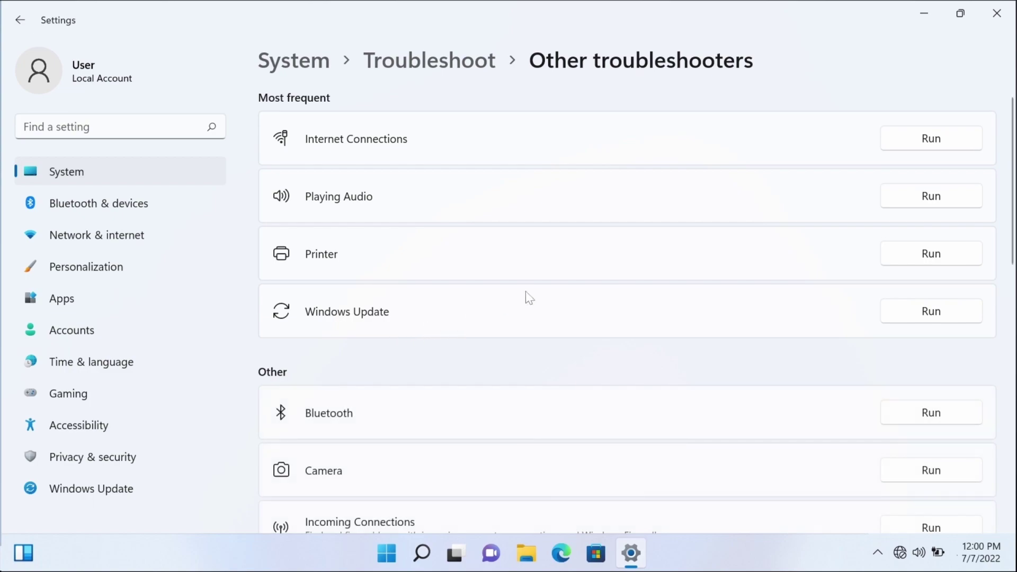
left_click(894, 143)
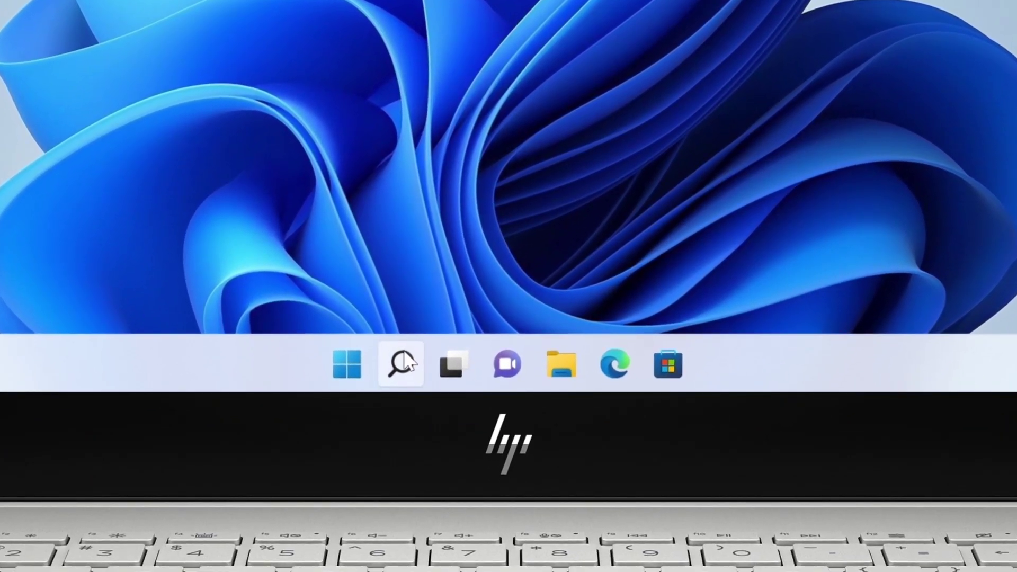
Search Windows for Device Manager and open it
left_click(405, 363)
type("Device Ma")
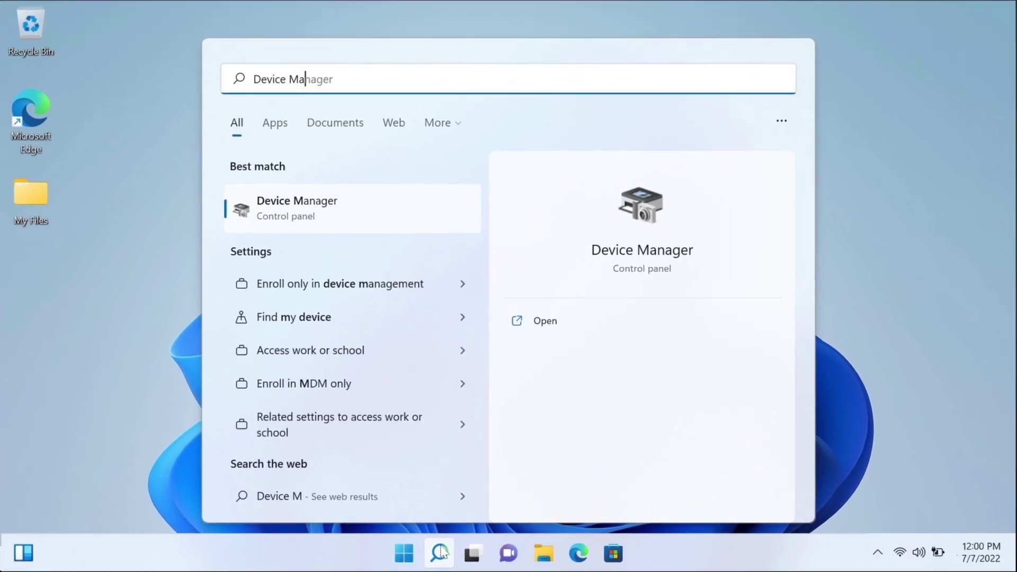
type("nager")
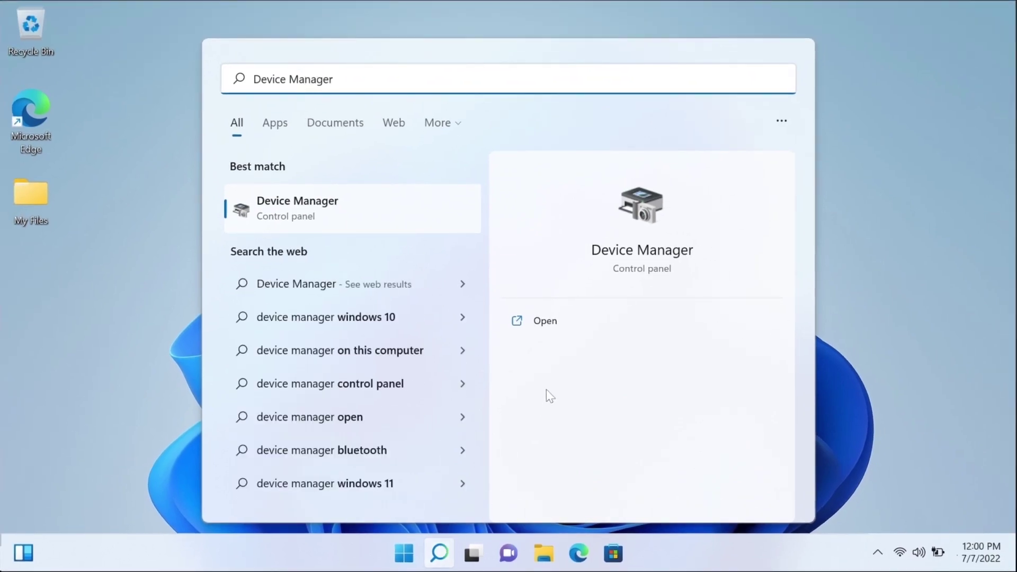
left_click(409, 218)
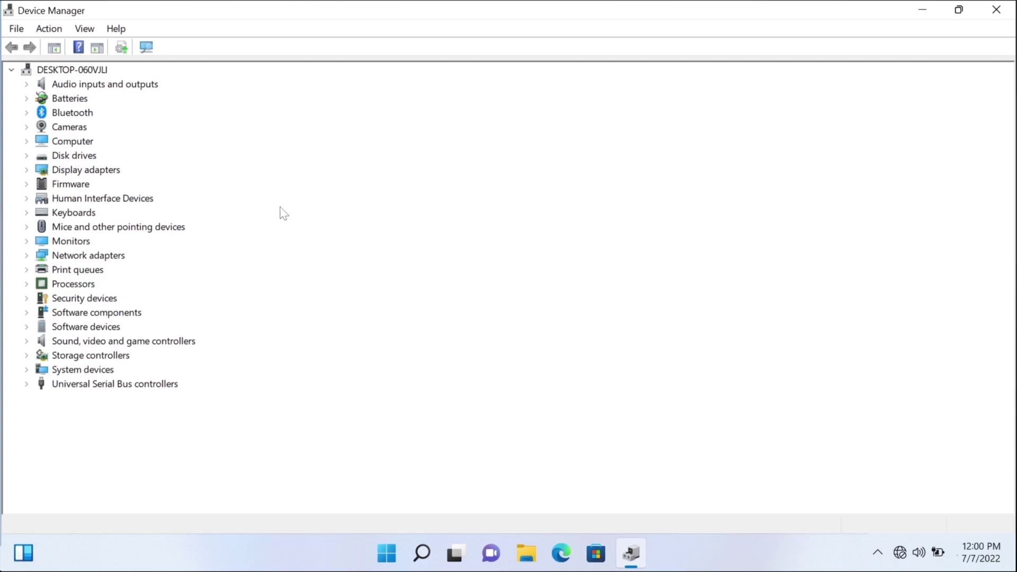
Start uninstalling the Realtek RTL8821CE 802.11ac PCIe Adapter under Network adapters, with the option to attempt removing its driver
left_click(27, 256)
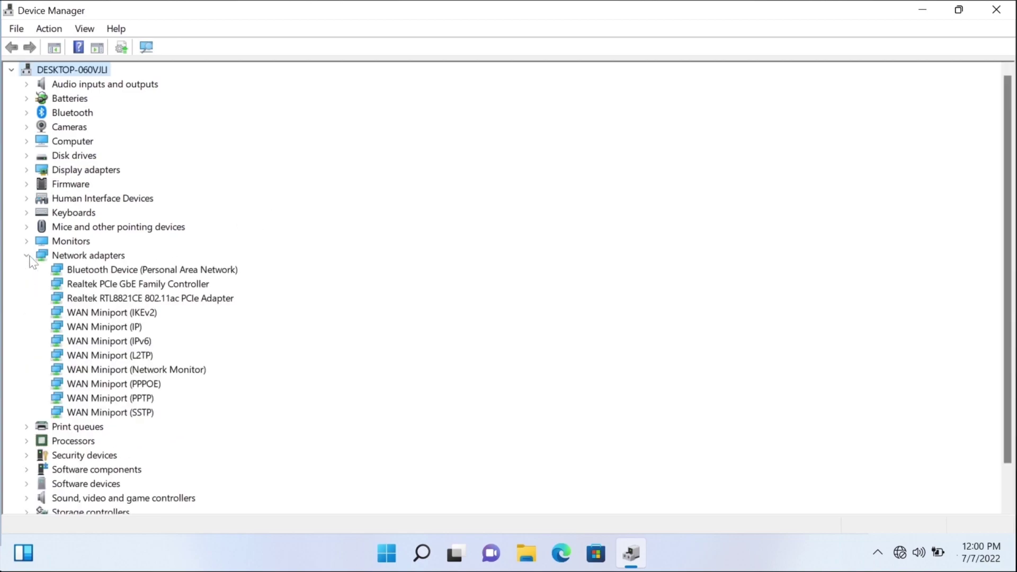
left_click(139, 299)
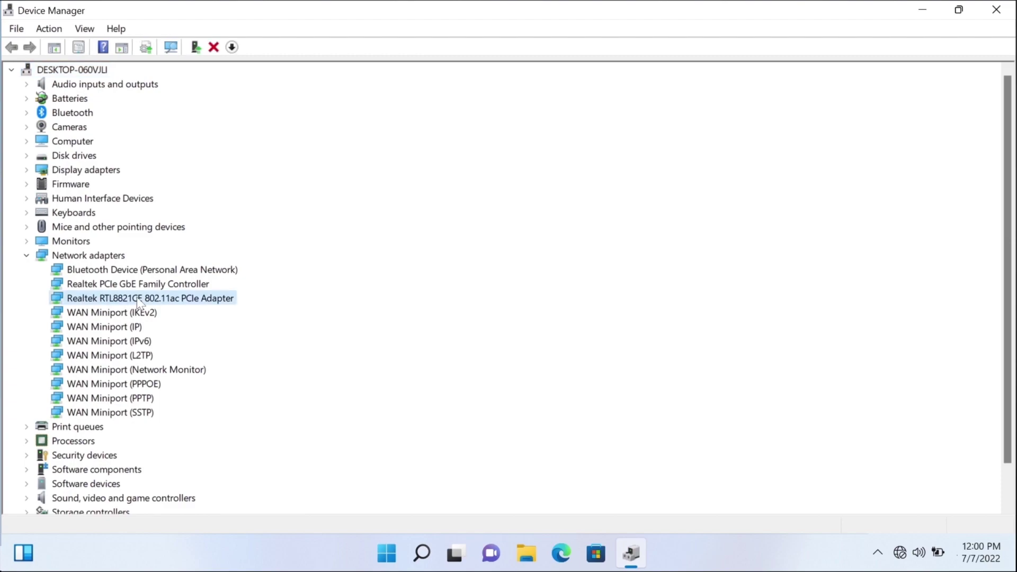
right_click(138, 301)
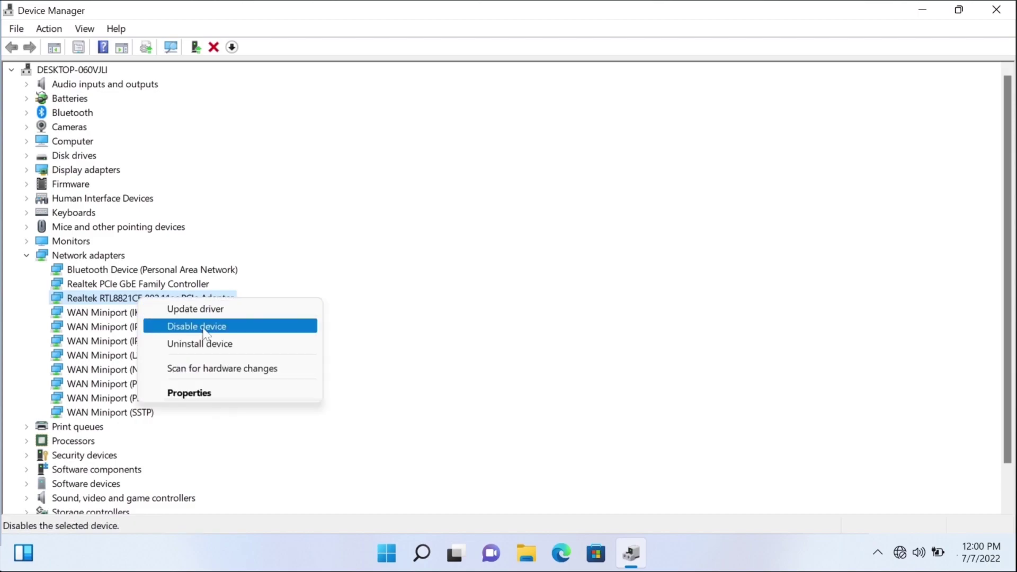
left_click(244, 345)
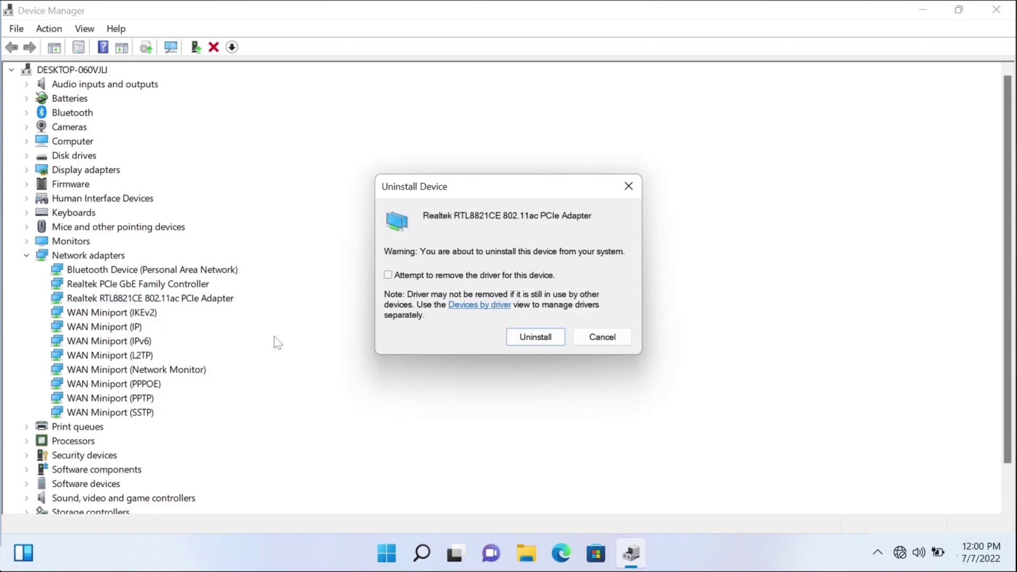
left_click(388, 276)
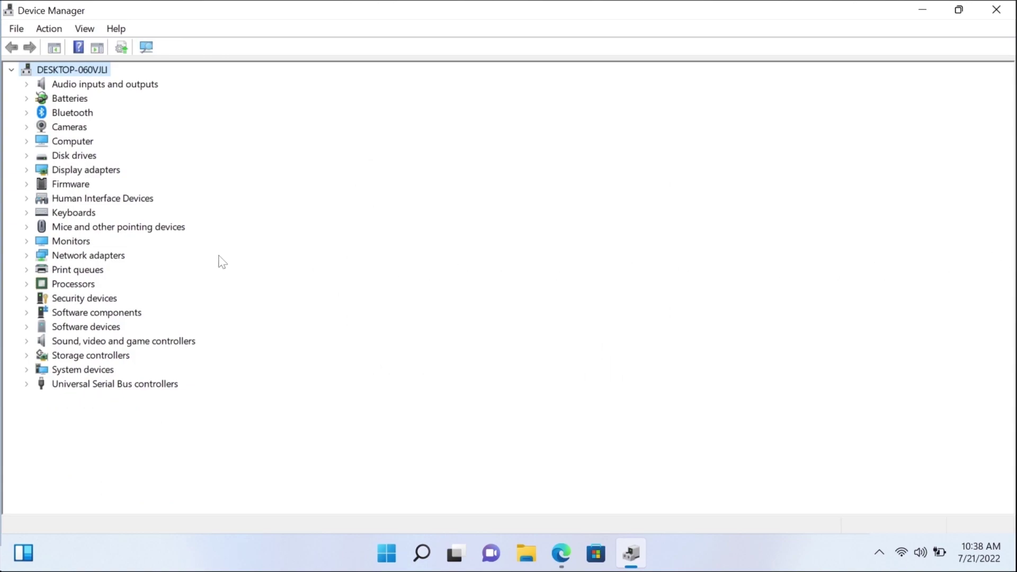
Select the Network adapters category and show the actions available for it
left_click(125, 258)
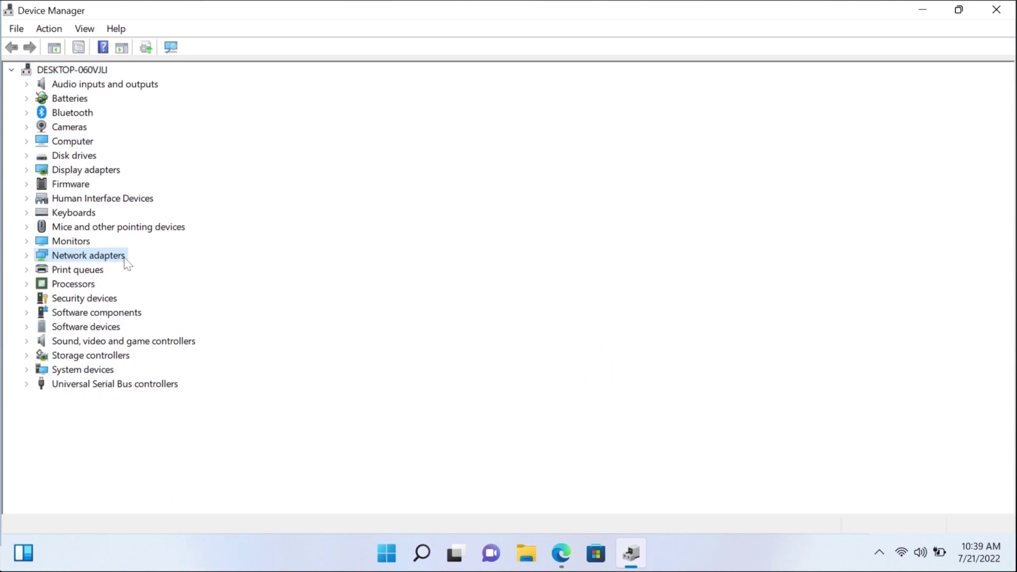
left_click(61, 29)
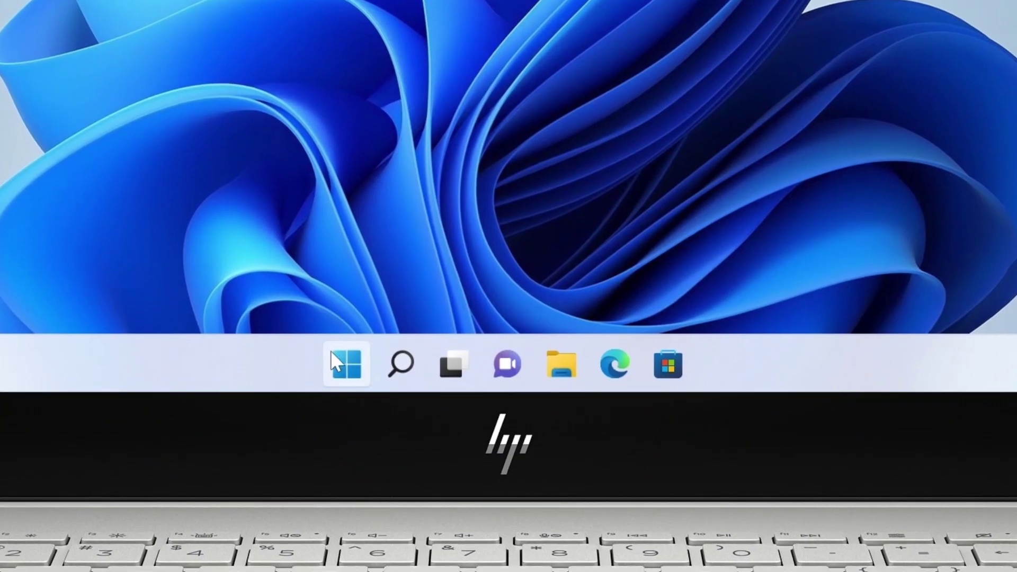
Bring up the Sleep, Shut down and Restart options to restart the computer
left_click(332, 351)
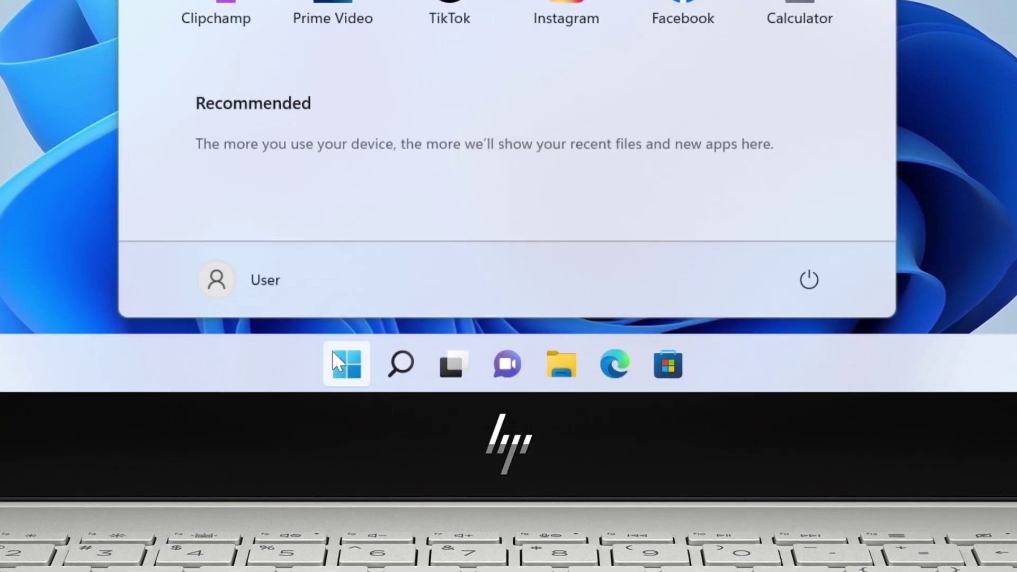
left_click(799, 283)
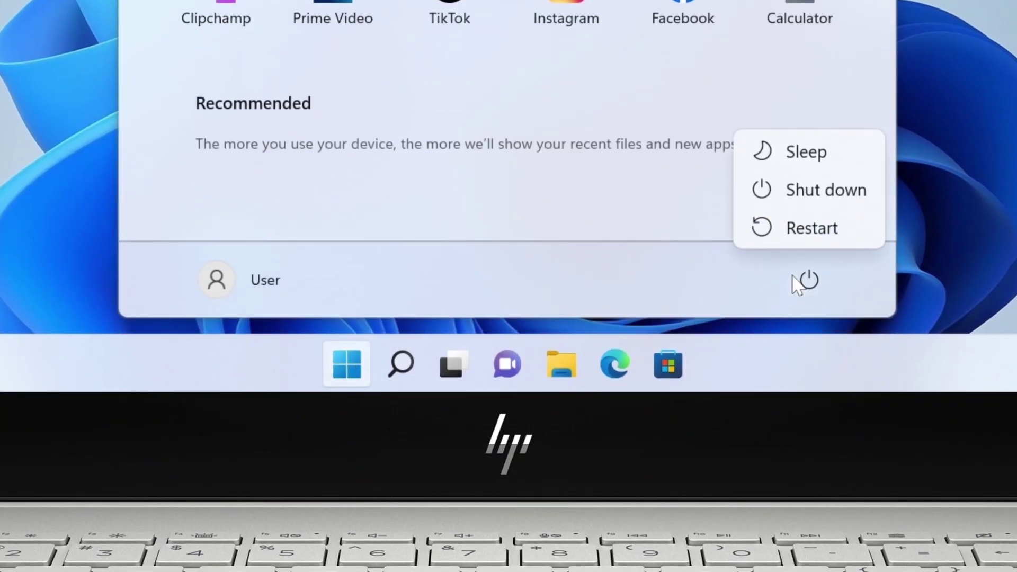